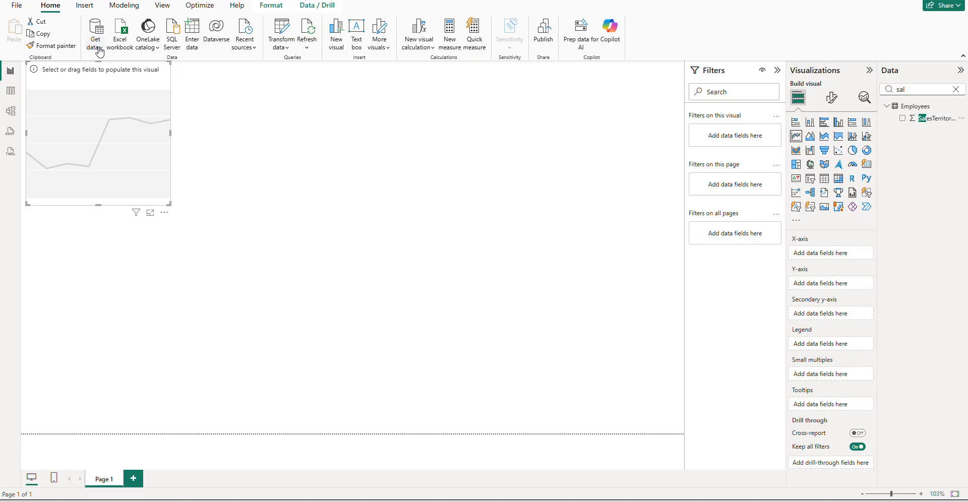
Open the "power bi sample exersice" workbook from the Power BI classes folder as an Excel data source
{"action": "left_click", "coordinate": [100, 49]}
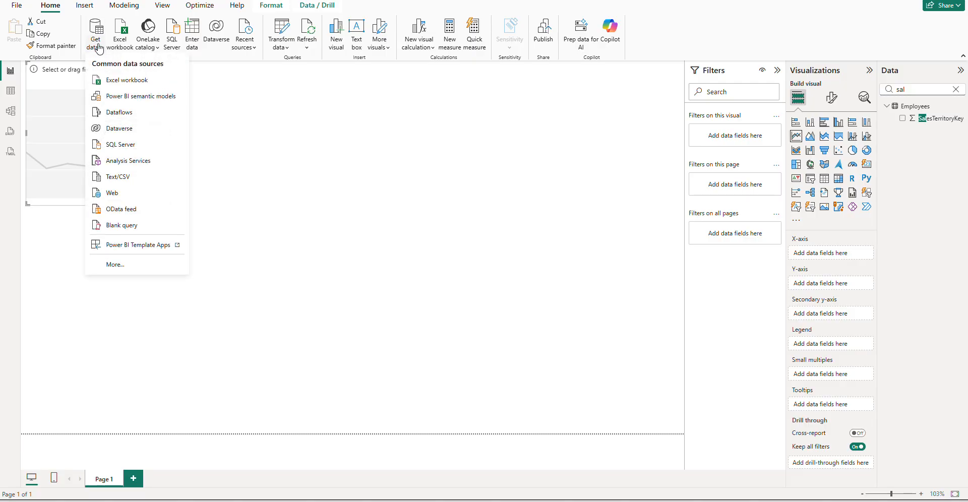
{"action": "left_click", "coordinate": [120, 83]}
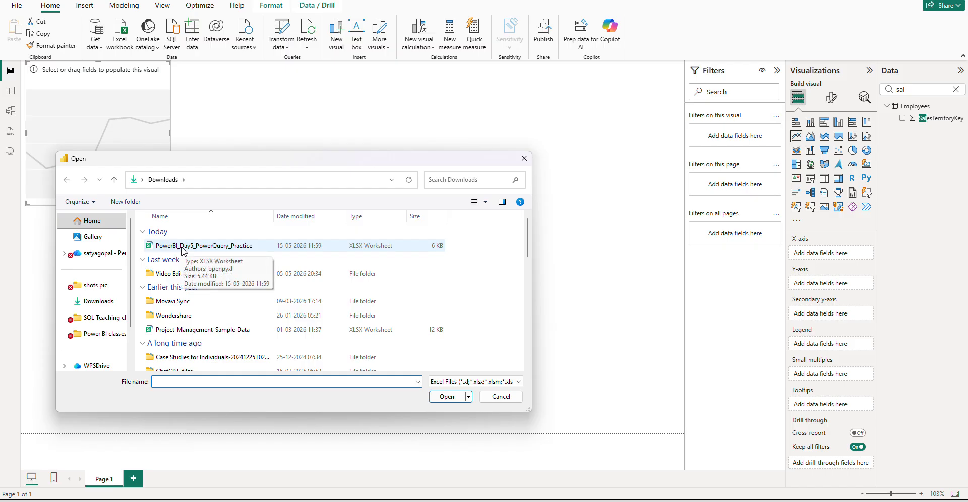
{"action": "left_click", "coordinate": [101, 286]}
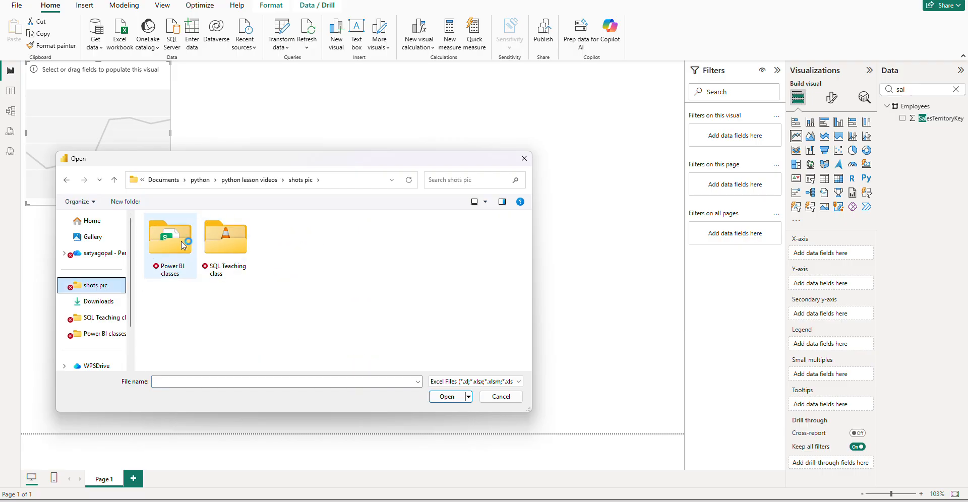
{"action": "double_click", "coordinate": [183, 246]}
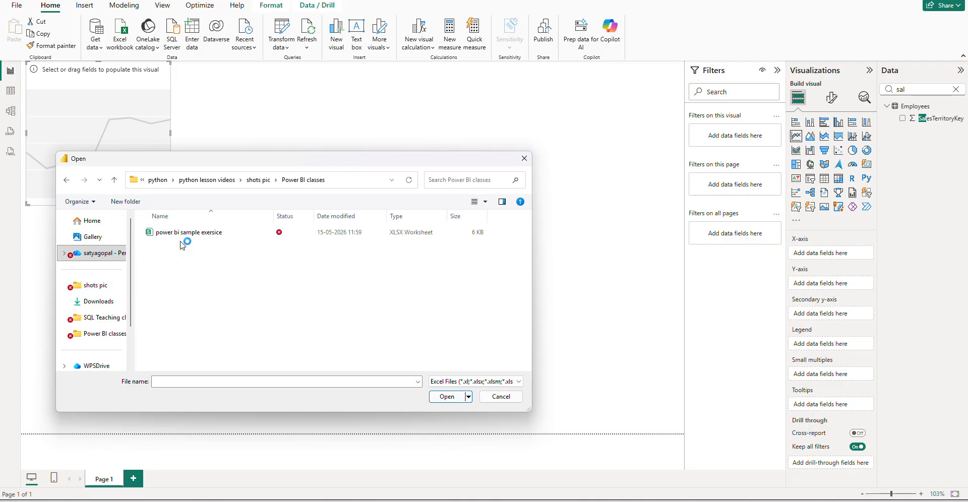
{"action": "left_click", "coordinate": [214, 234]}
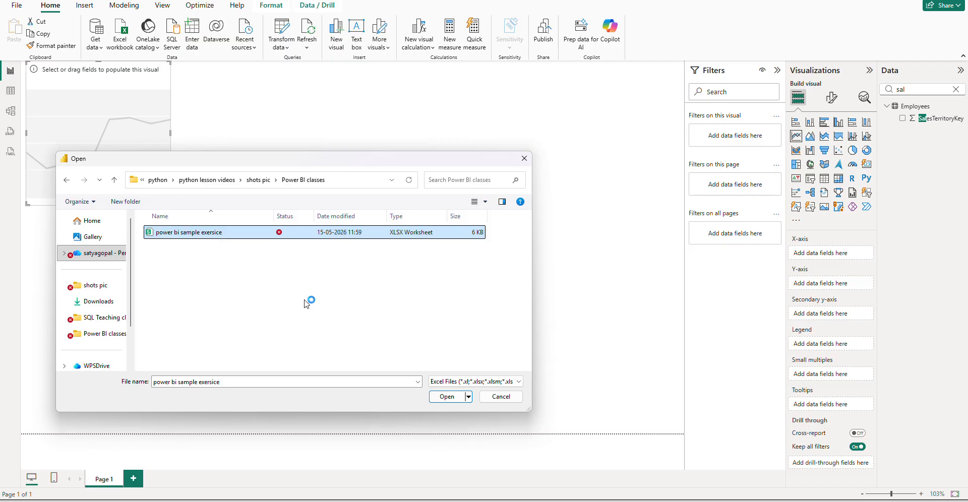
{"action": "left_click", "coordinate": [447, 397]}
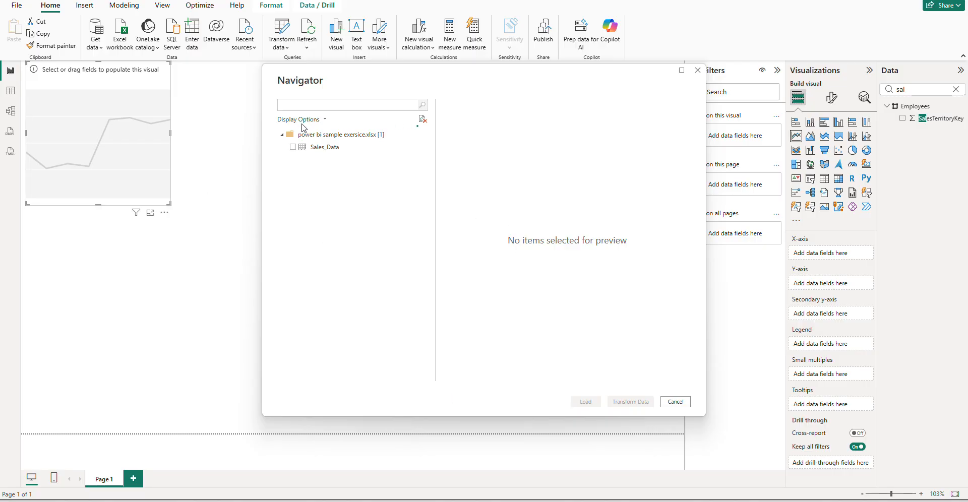
Load the Sales_Data sheet into the report without transforming it, and check the whiteboard notes in the browser
{"action": "left_click", "coordinate": [293, 147]}
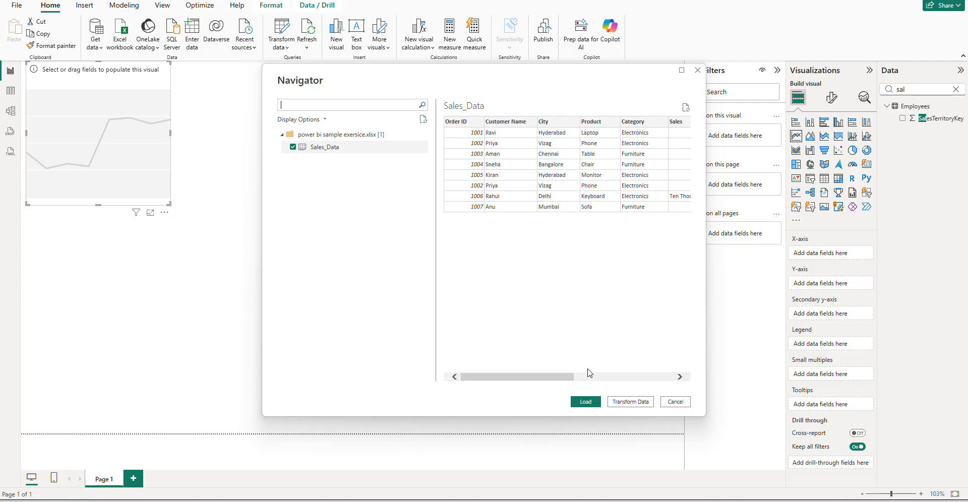
{"action": "left_click", "coordinate": [590, 404]}
{"action": "key", "text": "alt+Tab"}
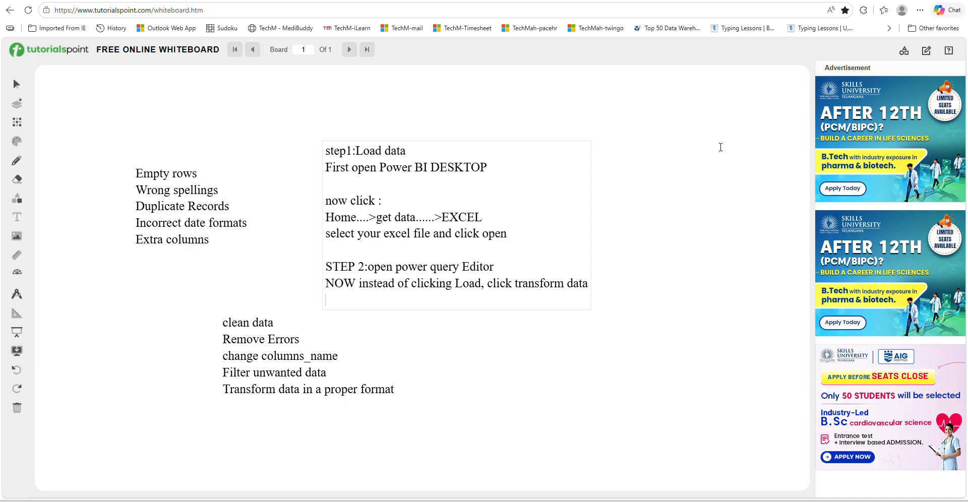
{"action": "key", "text": "alt+Tab"}
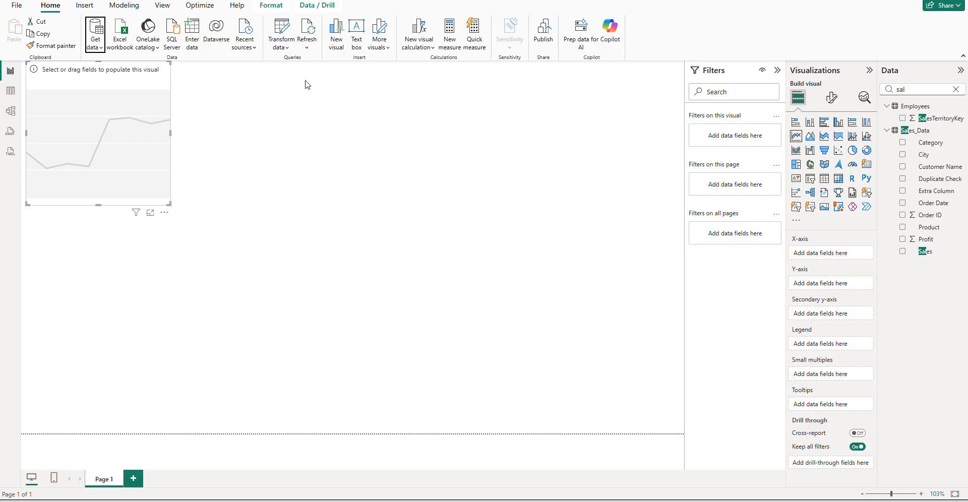
Open the Power Query Editor, look through the loaded queries and return to the Project Management Data query
{"action": "left_click", "coordinate": [283, 46]}
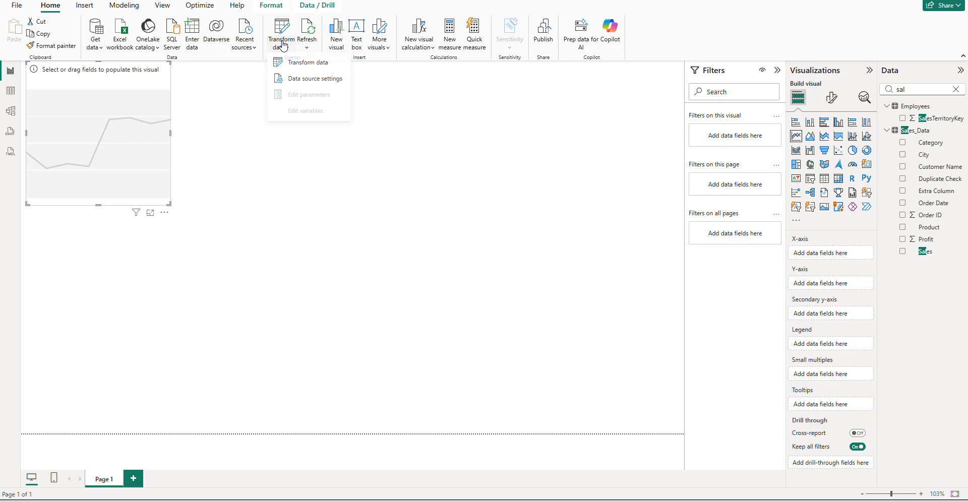
{"action": "left_click", "coordinate": [303, 65]}
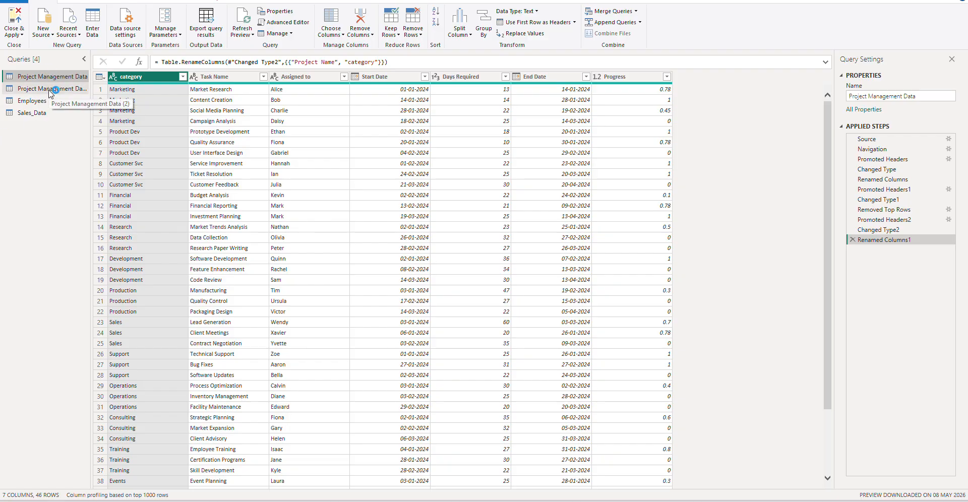
{"action": "left_click", "coordinate": [50, 90]}
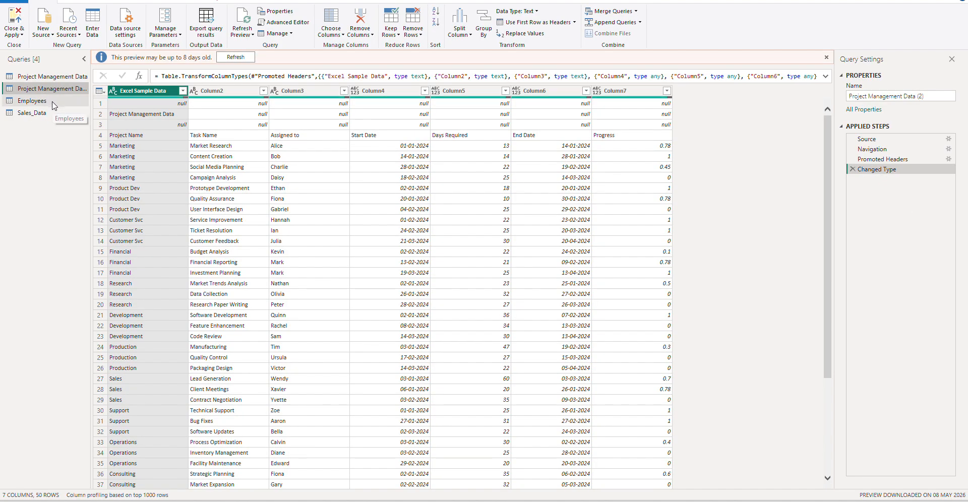
{"action": "left_click", "coordinate": [54, 101]}
{"action": "left_click", "coordinate": [51, 113]}
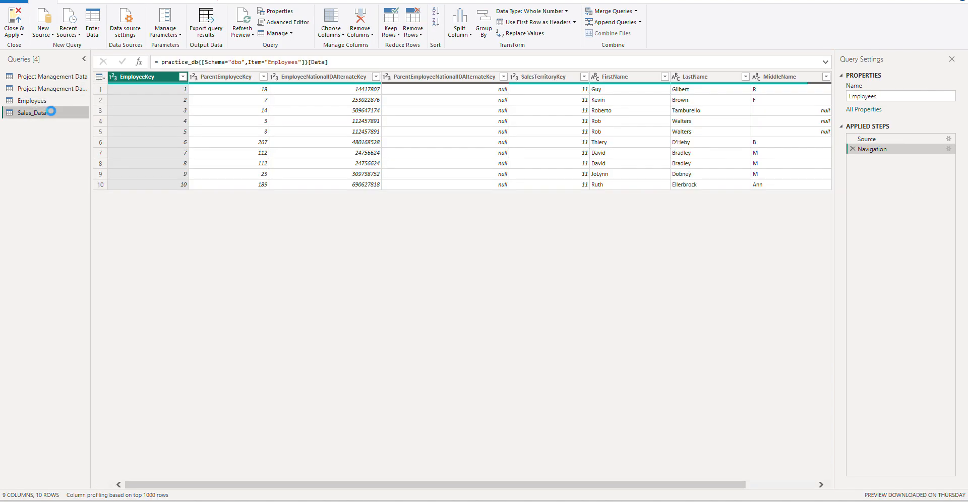
{"action": "left_click", "coordinate": [67, 75]}
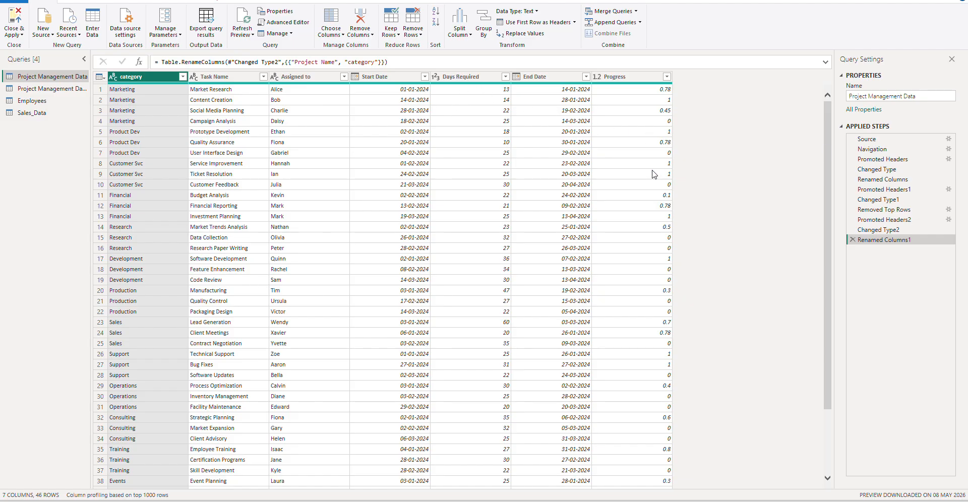
Rename the End Date column of the Project Management Data query as "End Date."
{"action": "double_click", "coordinate": [558, 77]}
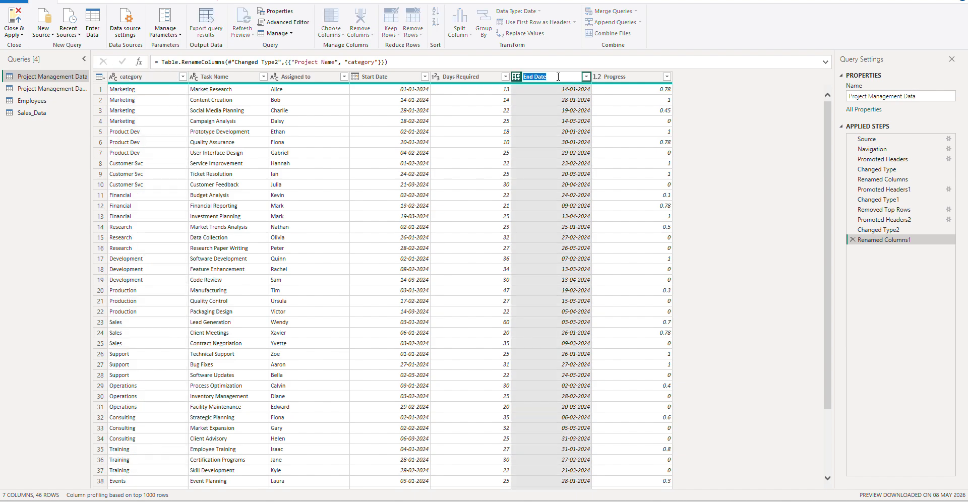
{"action": "left_click", "coordinate": [559, 76]}
{"action": "key", "text": "Return"}
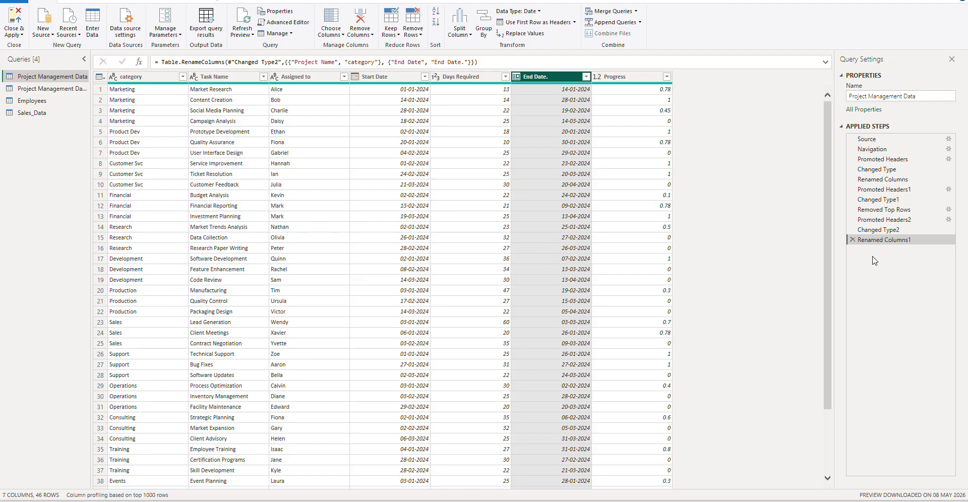
Delete the Renamed Columns1 applied step and apply a filter on the Task Name column with all values selected
{"action": "left_click", "coordinate": [852, 241]}
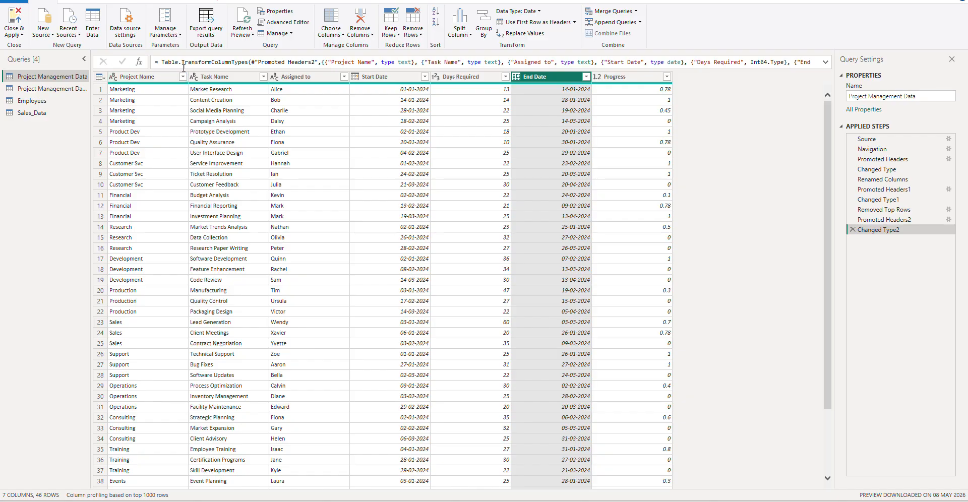
{"action": "left_click", "coordinate": [263, 79]}
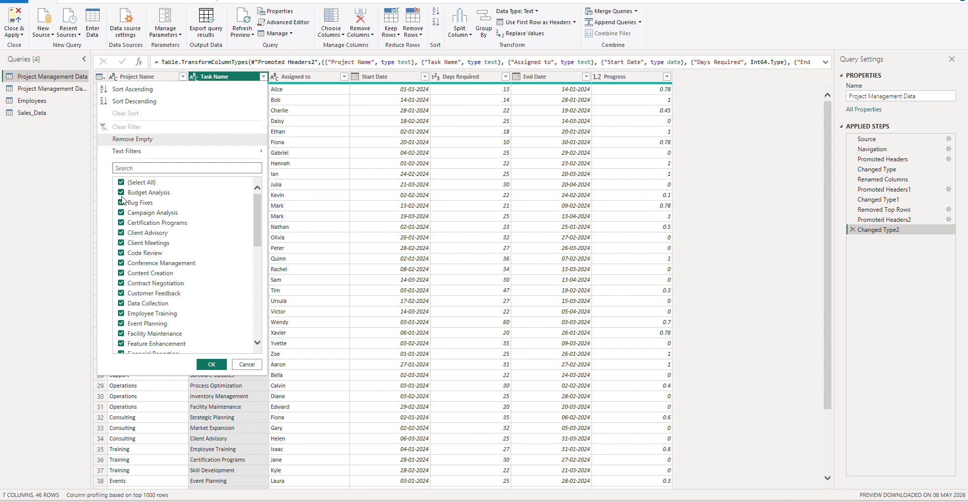
{"action": "left_click", "coordinate": [212, 364]}
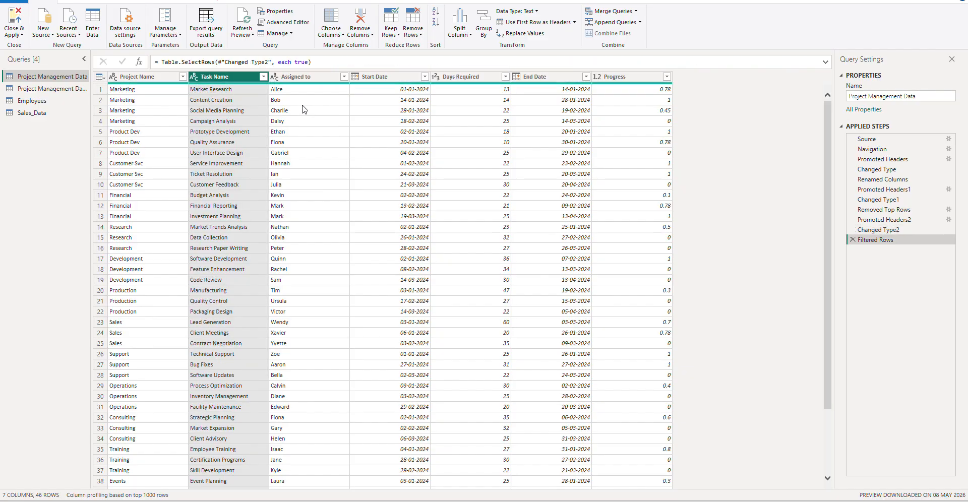
Examine the data types of the project table's columns, including the type choices for Assigned to and Progress
{"action": "left_click", "coordinate": [331, 77]}
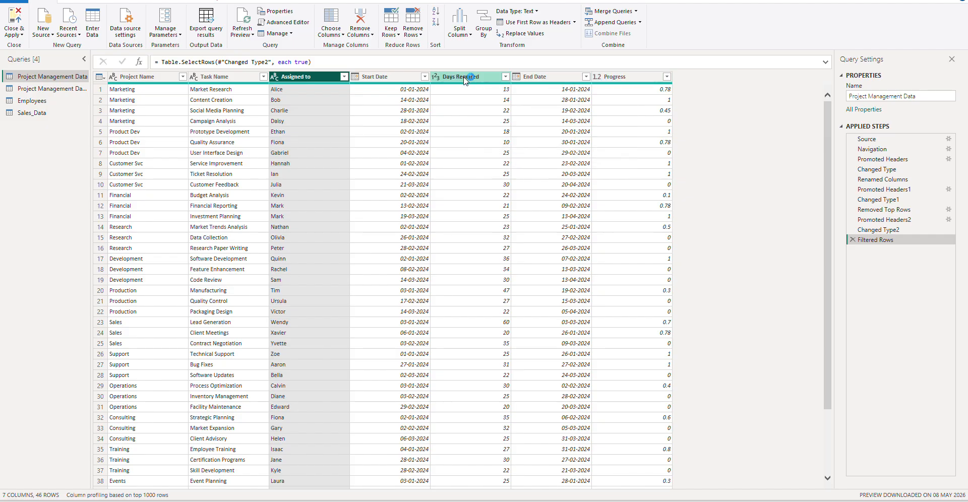
{"action": "left_click", "coordinate": [369, 79]}
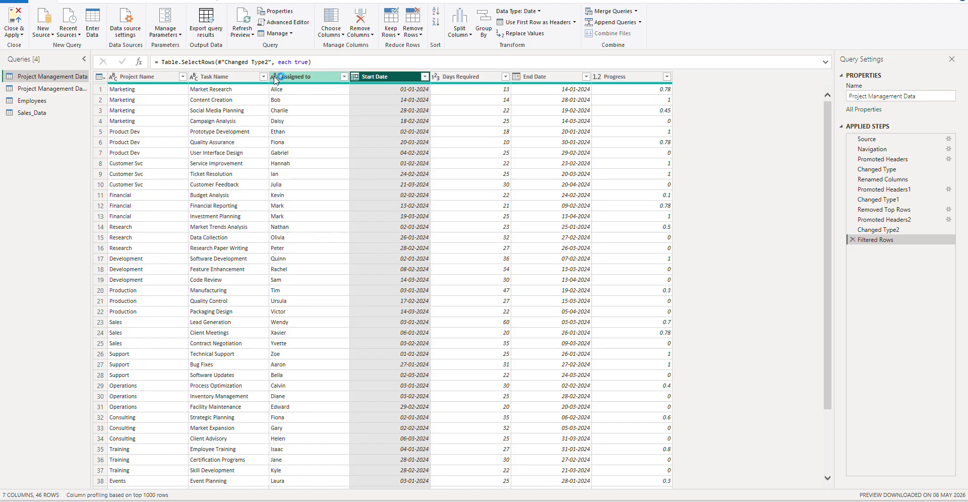
{"action": "left_click", "coordinate": [274, 79]}
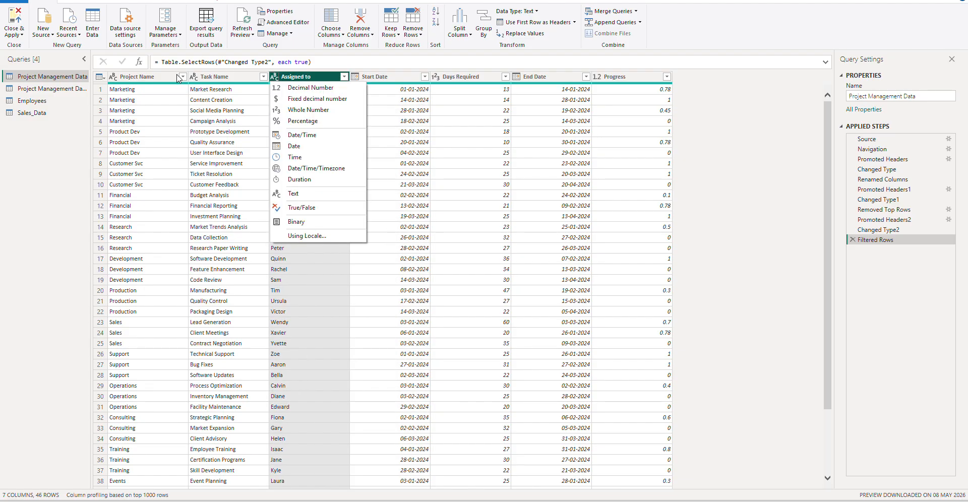
{"action": "left_click", "coordinate": [216, 89]}
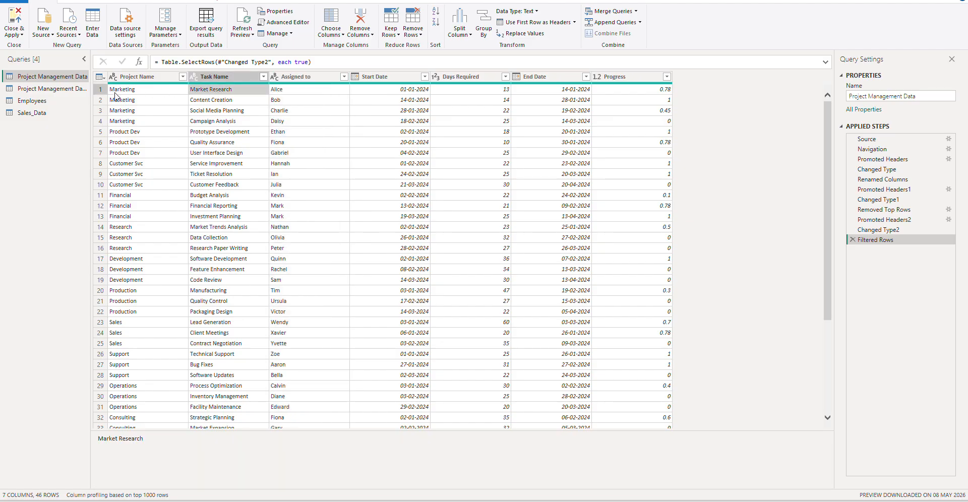
{"action": "left_click", "coordinate": [132, 91]}
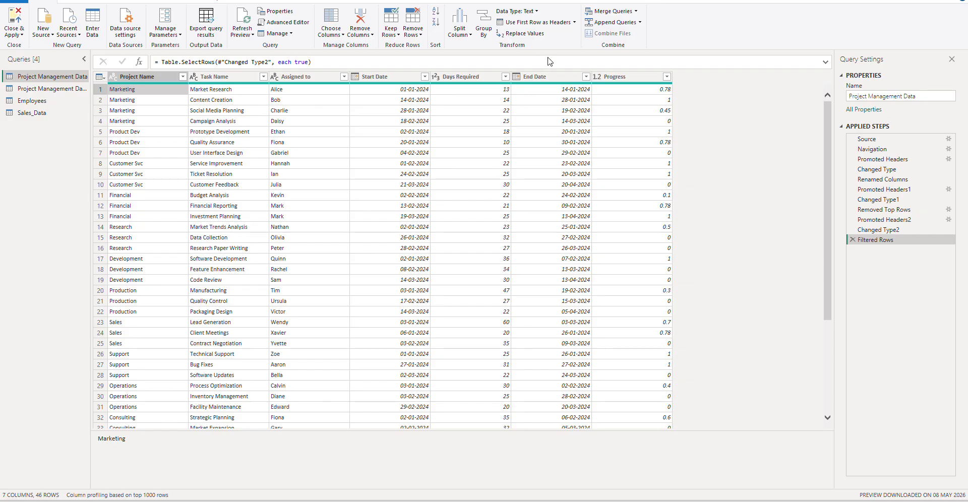
{"action": "left_click", "coordinate": [519, 78]}
{"action": "left_click", "coordinate": [599, 78]}
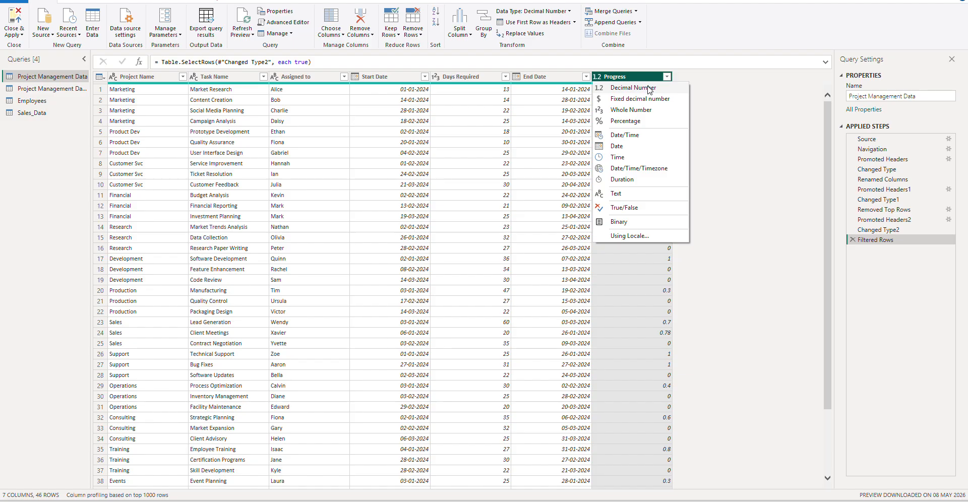
{"action": "left_click", "coordinate": [537, 104]}
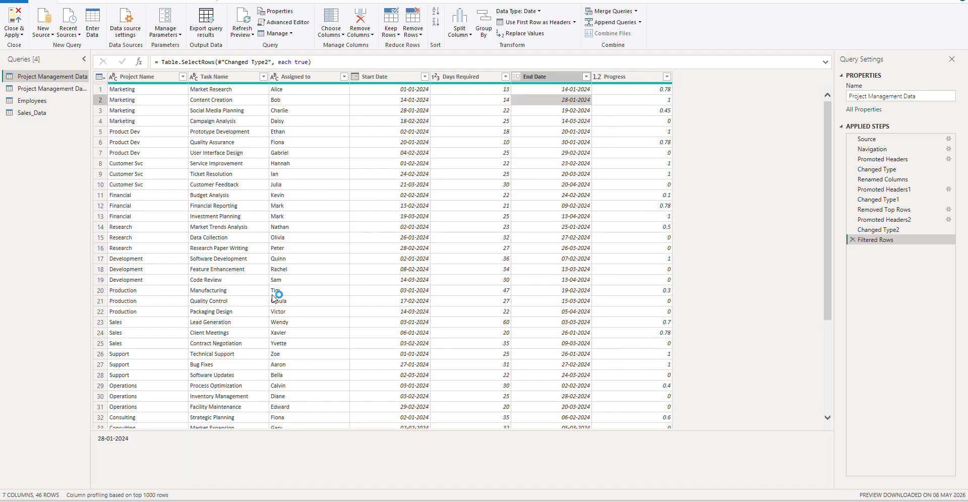
{"action": "left_click", "coordinate": [145, 77]}
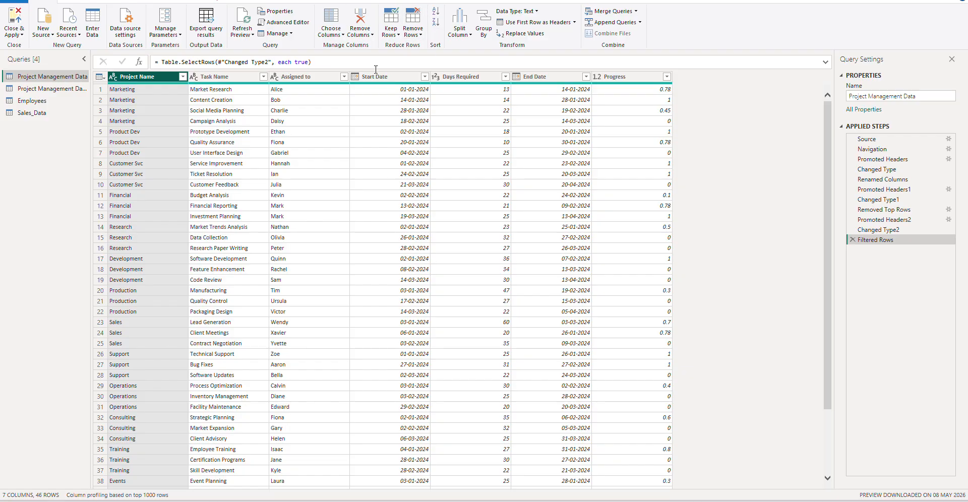
{"action": "left_click", "coordinate": [308, 77]}
{"action": "key", "text": "Right"}
{"action": "key", "text": "Right"}
{"action": "key", "text": "Right"}
{"action": "key", "text": "Right"}
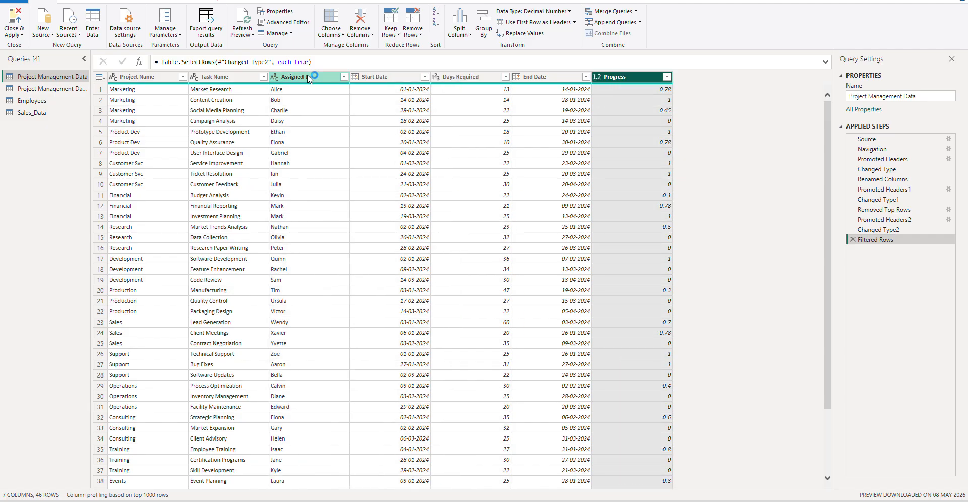
{"action": "key", "text": "Left"}
{"action": "key", "text": "Left"}
{"action": "key", "text": "Left"}
{"action": "key", "text": "Left"}
{"action": "key", "text": "Left"}
{"action": "key", "text": "Left"}
{"action": "key", "text": "Left"}
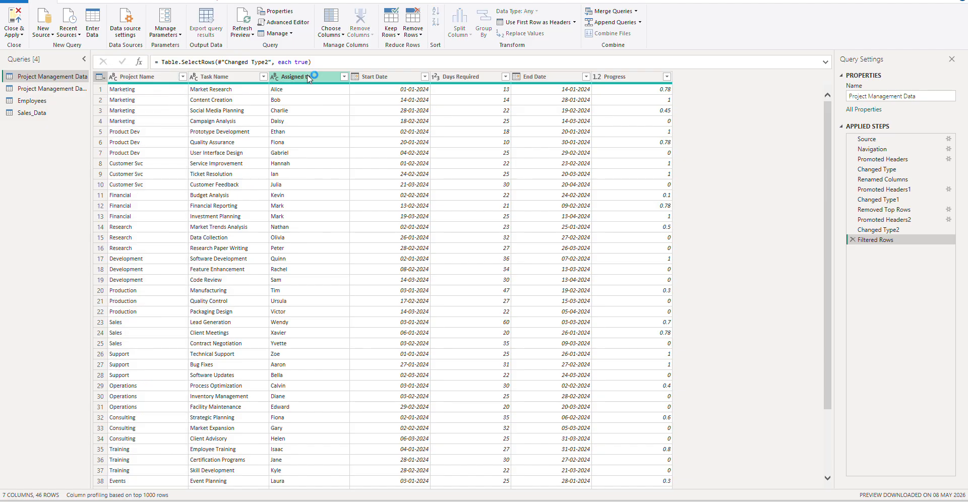
{"action": "key", "text": "Right"}
{"action": "key", "text": "Right"}
{"action": "key", "text": "Right"}
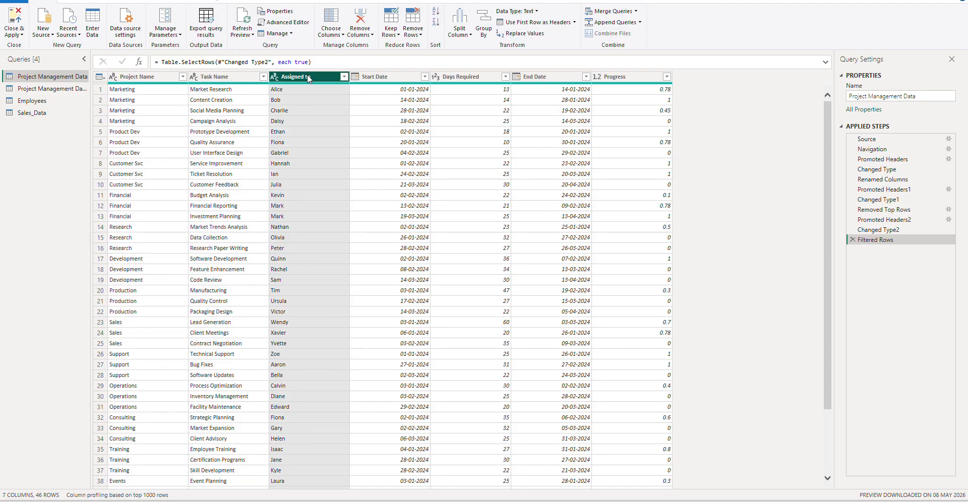
{"action": "key", "text": "Right"}
{"action": "key", "text": "Right"}
{"action": "key", "text": "Right"}
{"action": "key", "text": "Right"}
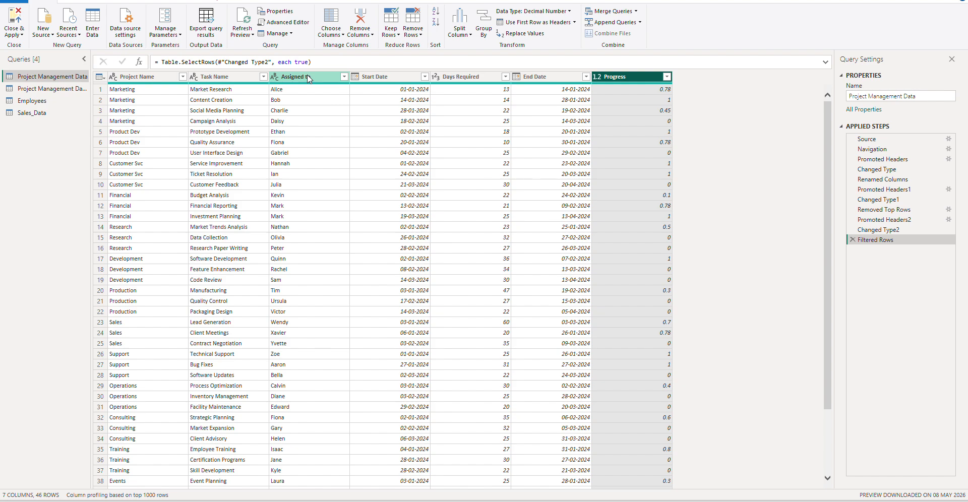